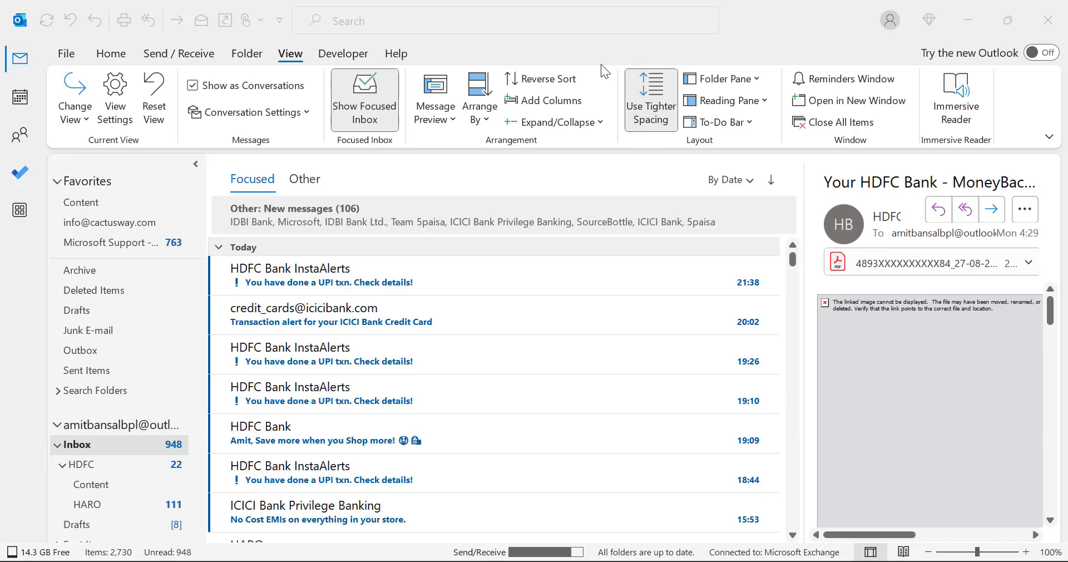
- Select the Inbox folder and scroll through its message list
left_click(93, 446)
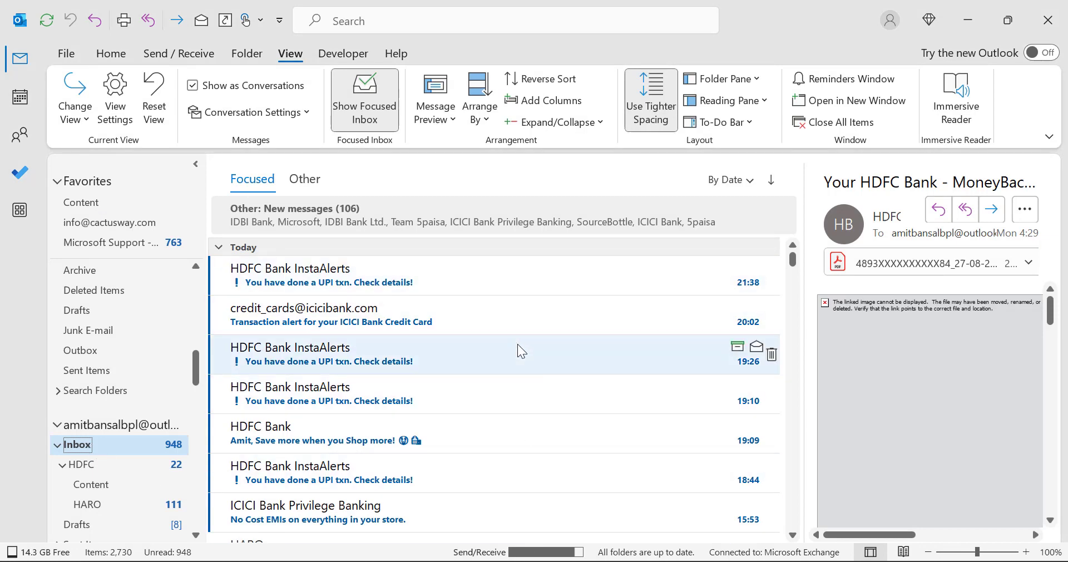
scroll(516, 347, "down", 2)
scroll(524, 374, "up", 2)
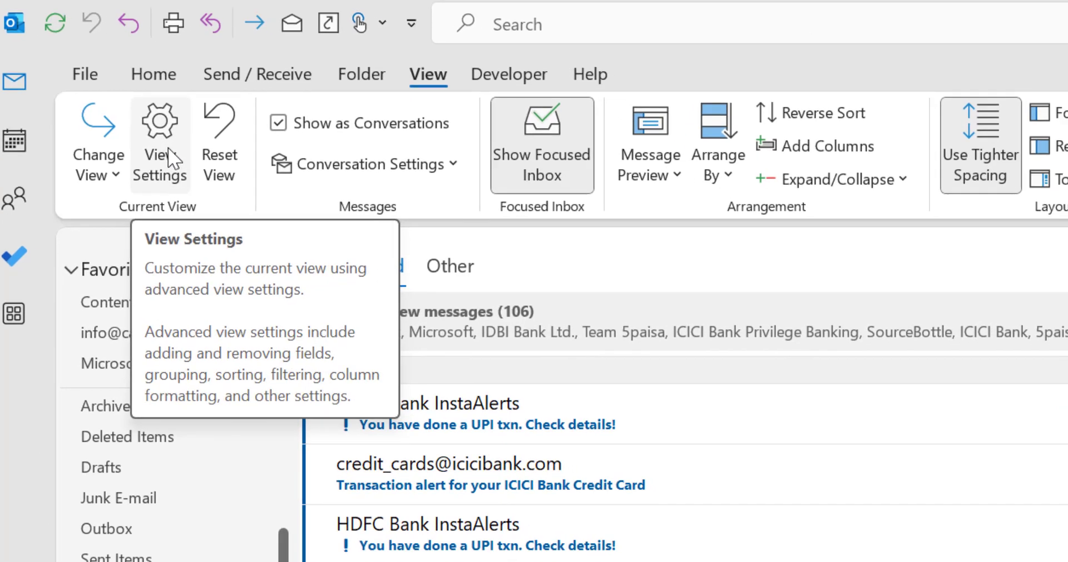
- Open Advanced View Settings, move the dialog aside, and go to Conditional Formatting
left_click(185, 155)
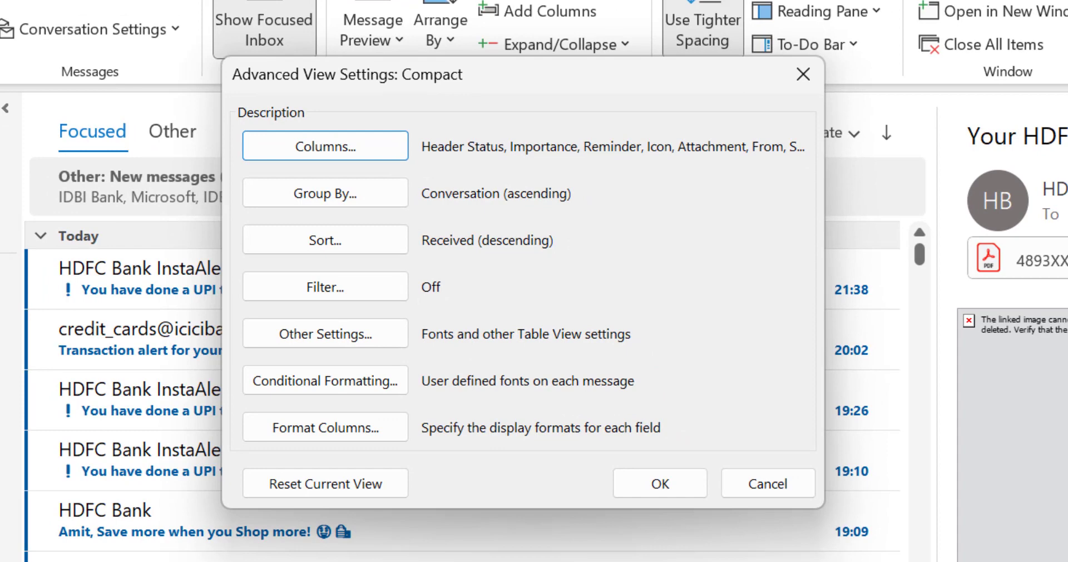
left_click_drag(453, 73, 385, 107)
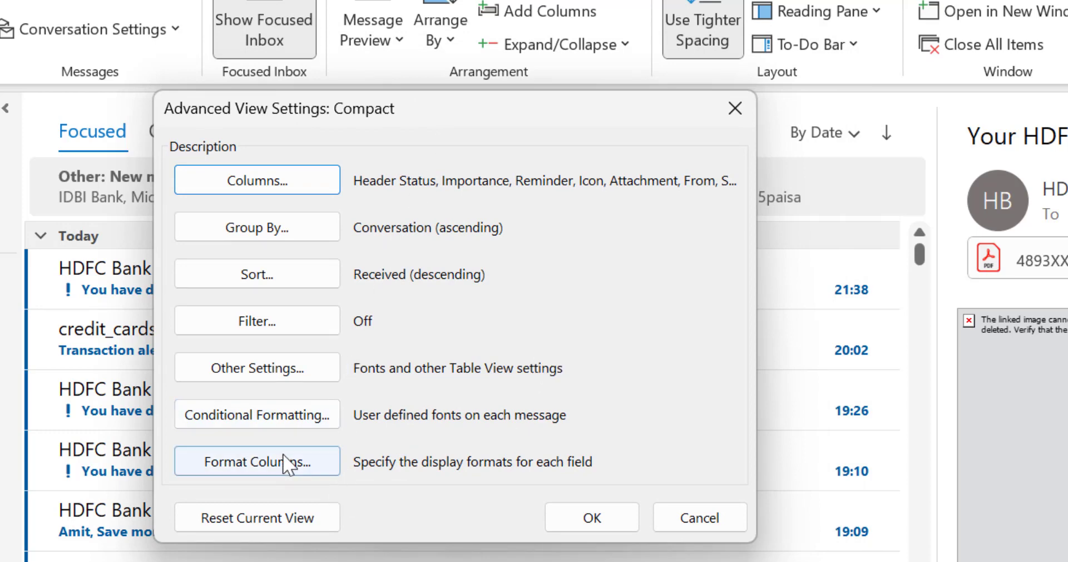
left_click(294, 423)
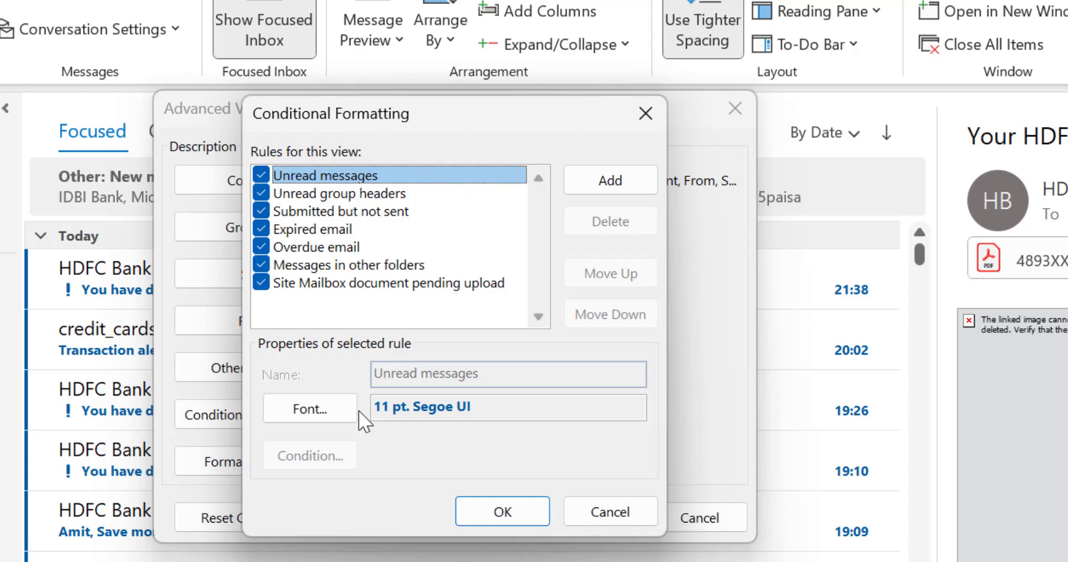
- Add a new rule and rename it from Untitled to 'Highlight with Subject'
left_click(606, 181)
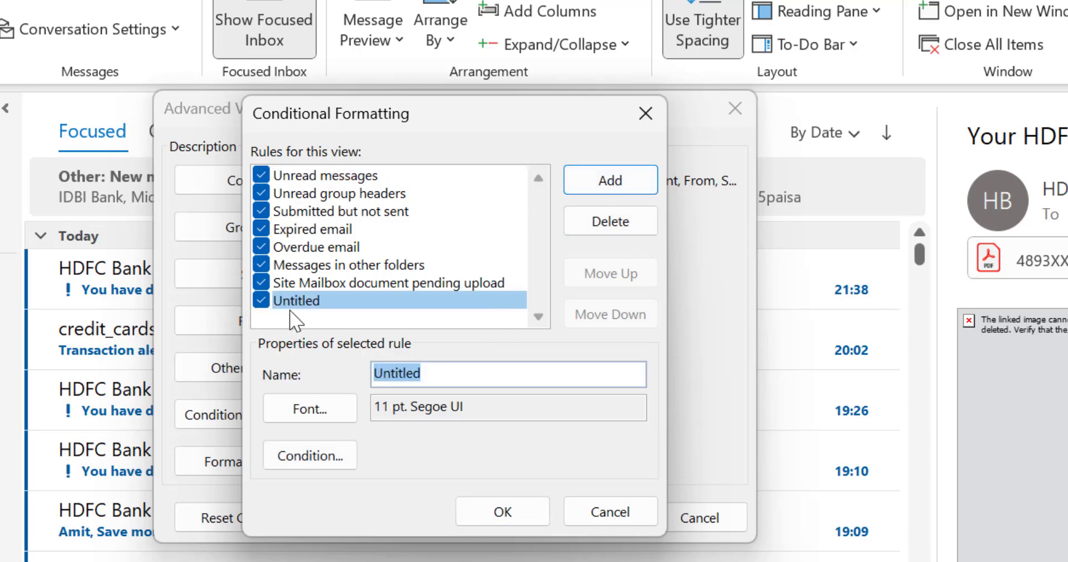
left_click(443, 374)
double_click(444, 374)
type("Highligh")
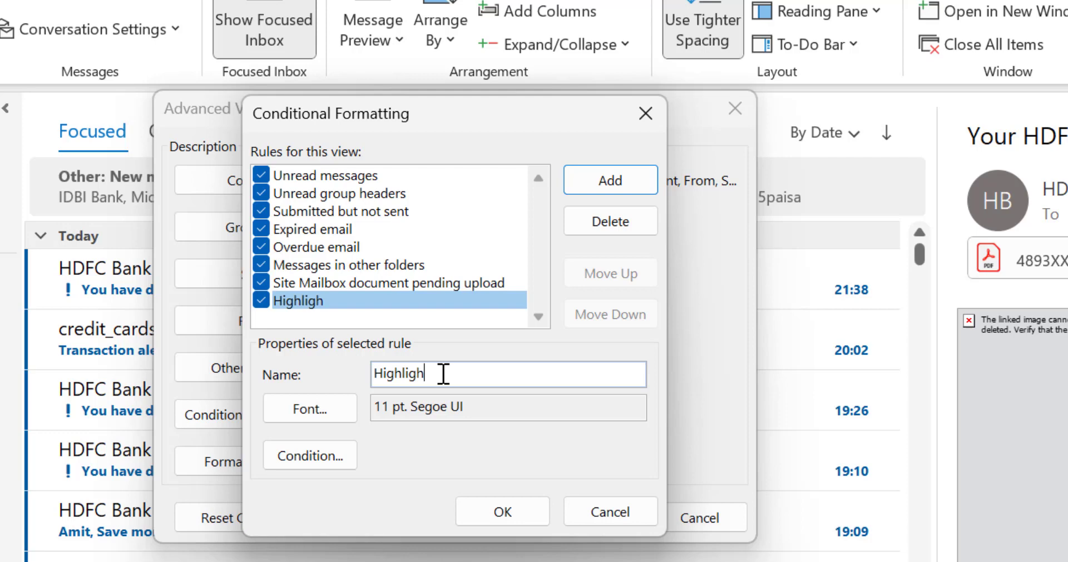
type("t with Subject")
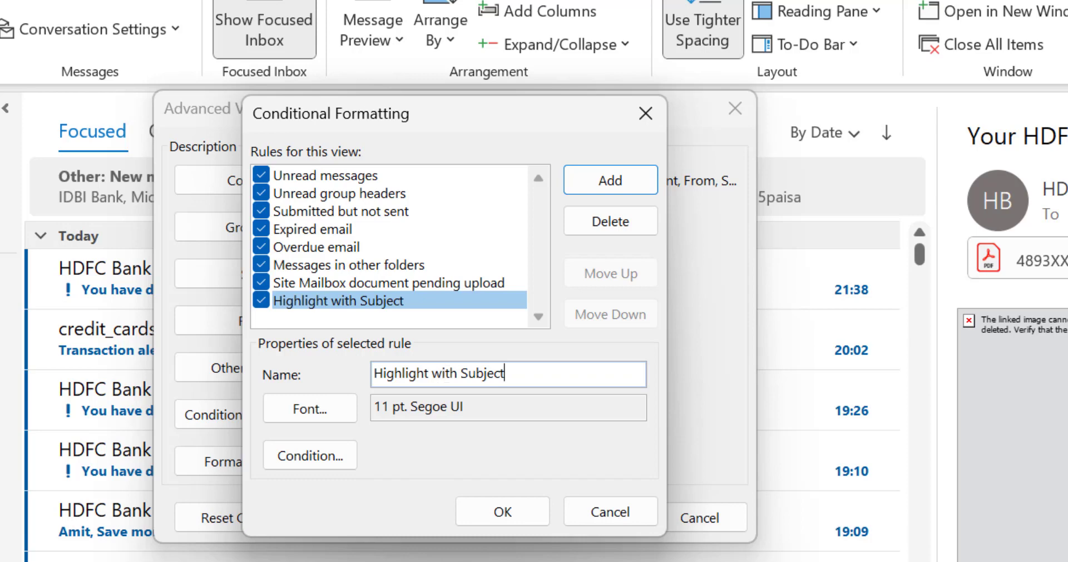
- Change the rule's font colour to Red, keeping 11 pt Segoe UI
left_click(338, 412)
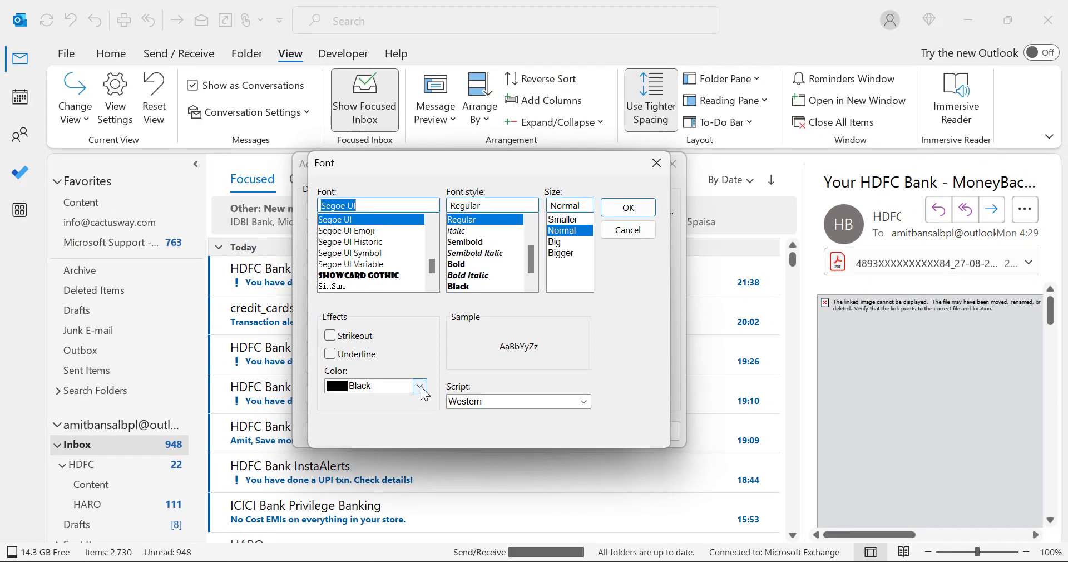
left_click(349, 448)
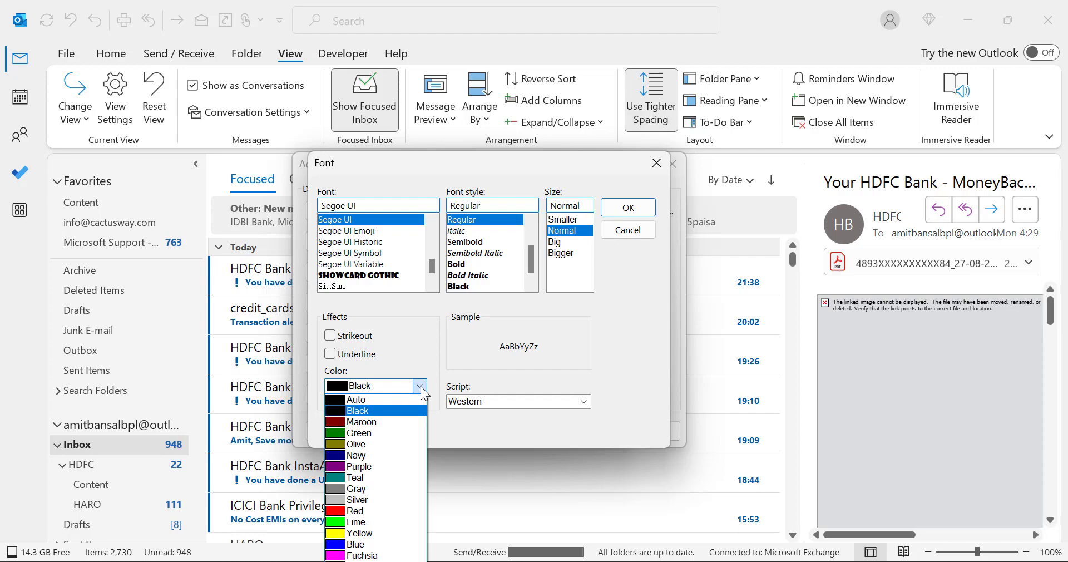
left_click(352, 511)
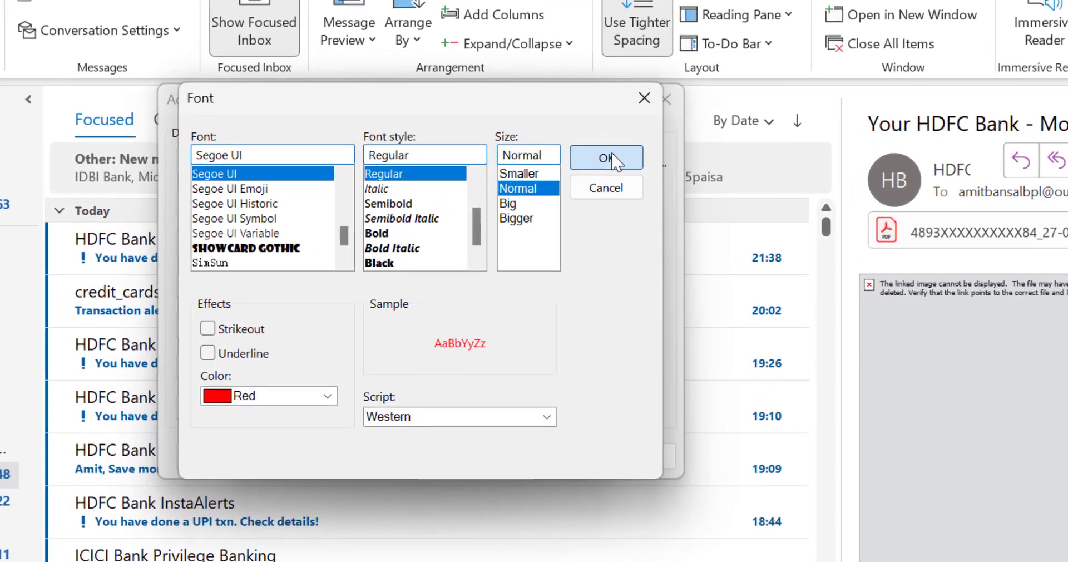
left_click(626, 206)
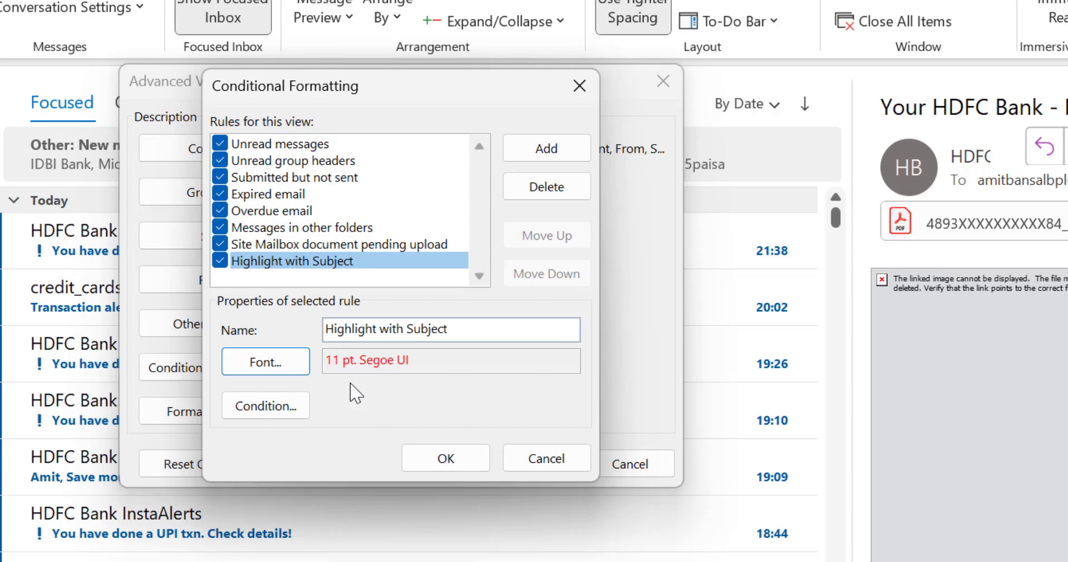
- Make the rule's condition search for the word 'bill' in the subject field only
left_click(257, 411)
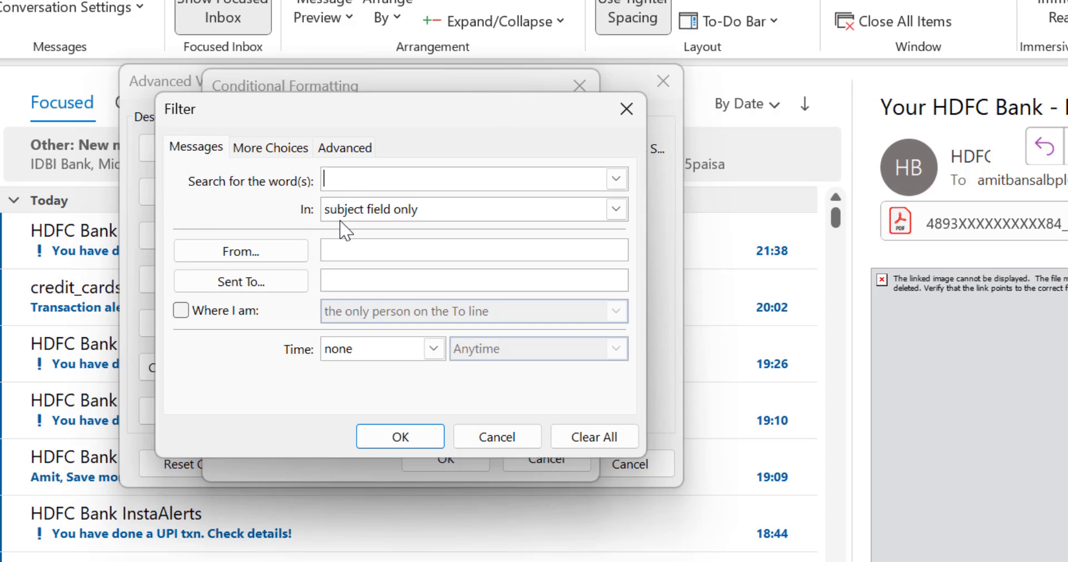
left_click(616, 209)
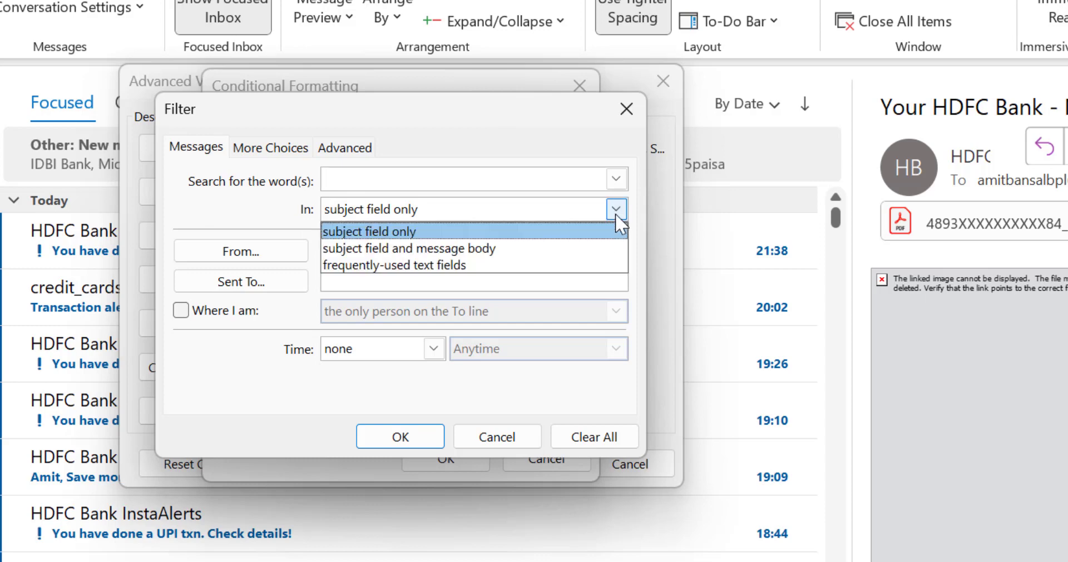
left_click(418, 237)
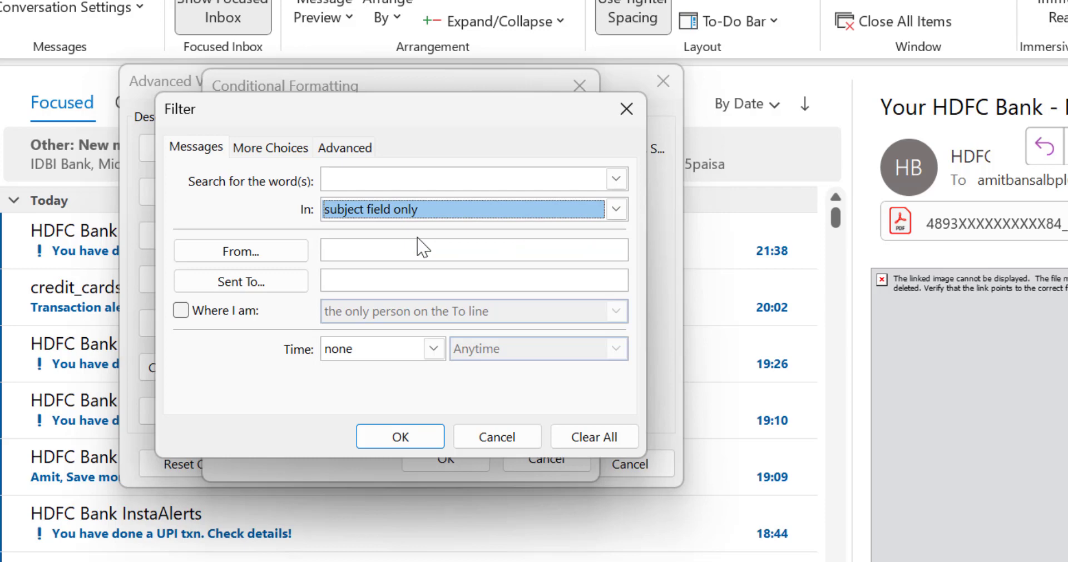
left_click(449, 179)
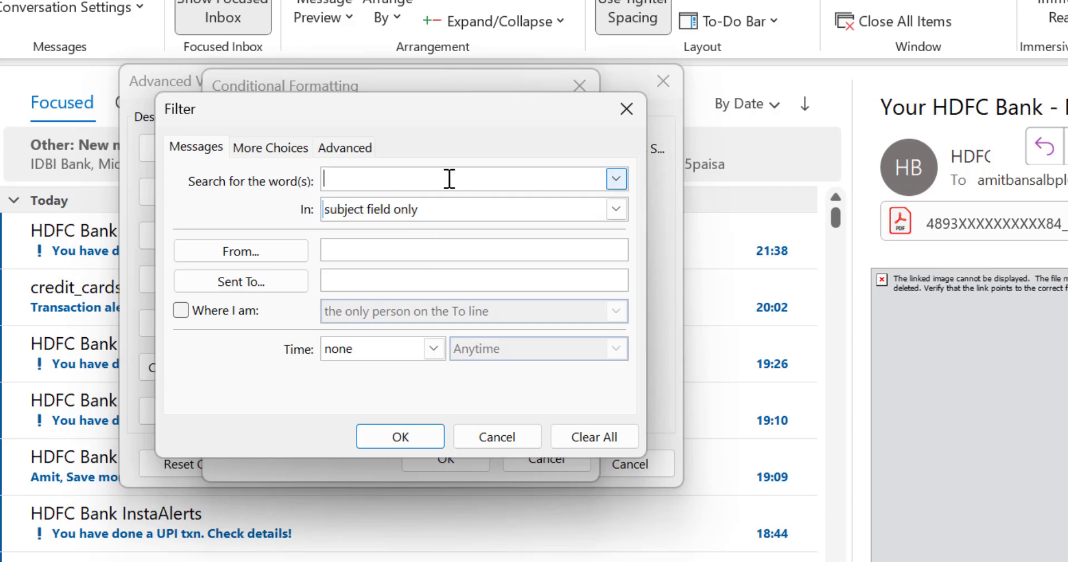
type("bill")
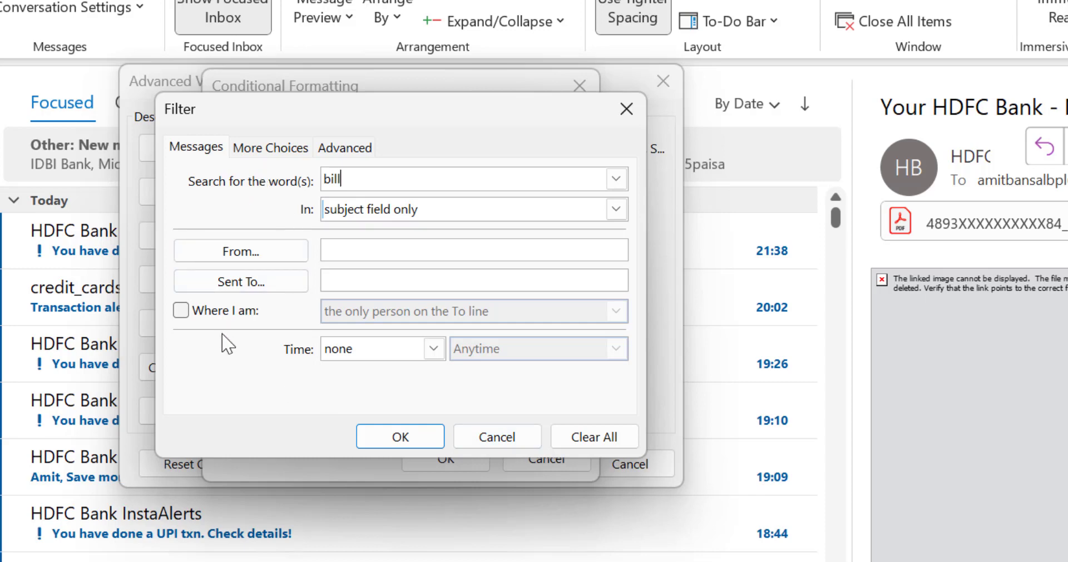
- Review the Filter's More Choices and Advanced tabs, then return to the 'bill' subject criterion
left_click(259, 150)
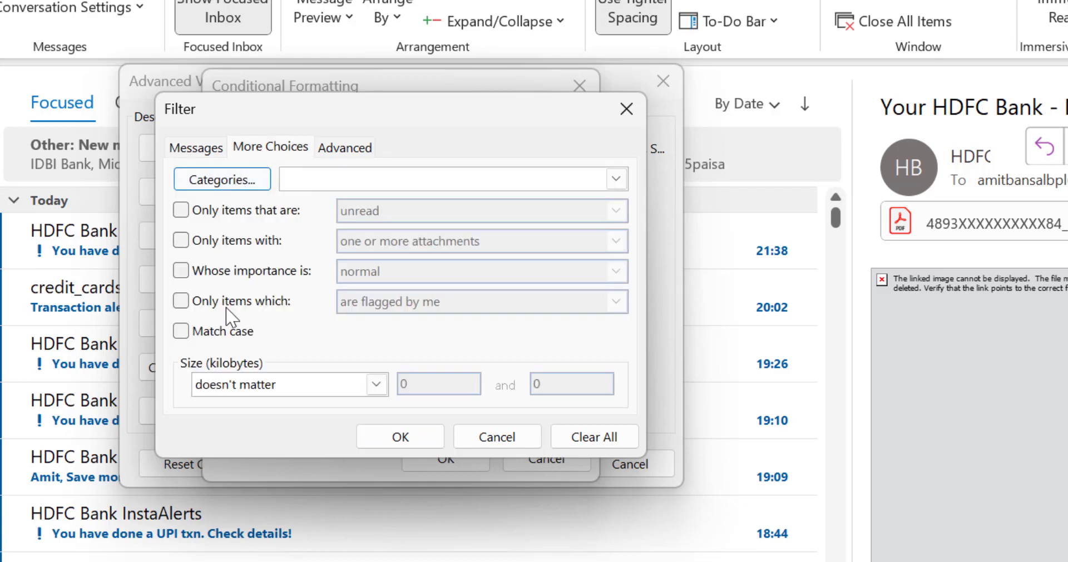
left_click(331, 151)
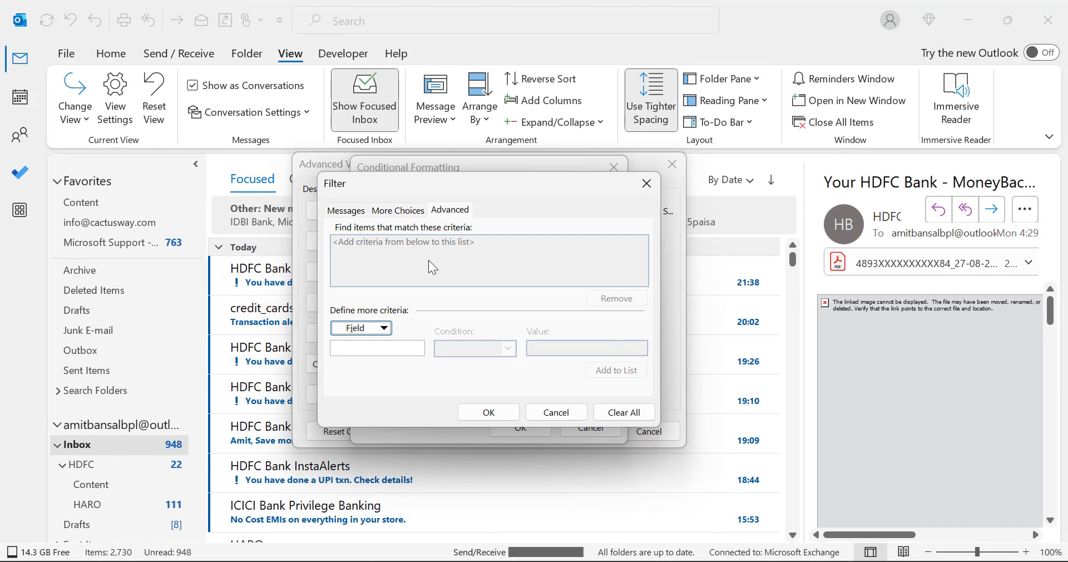
left_click(383, 328)
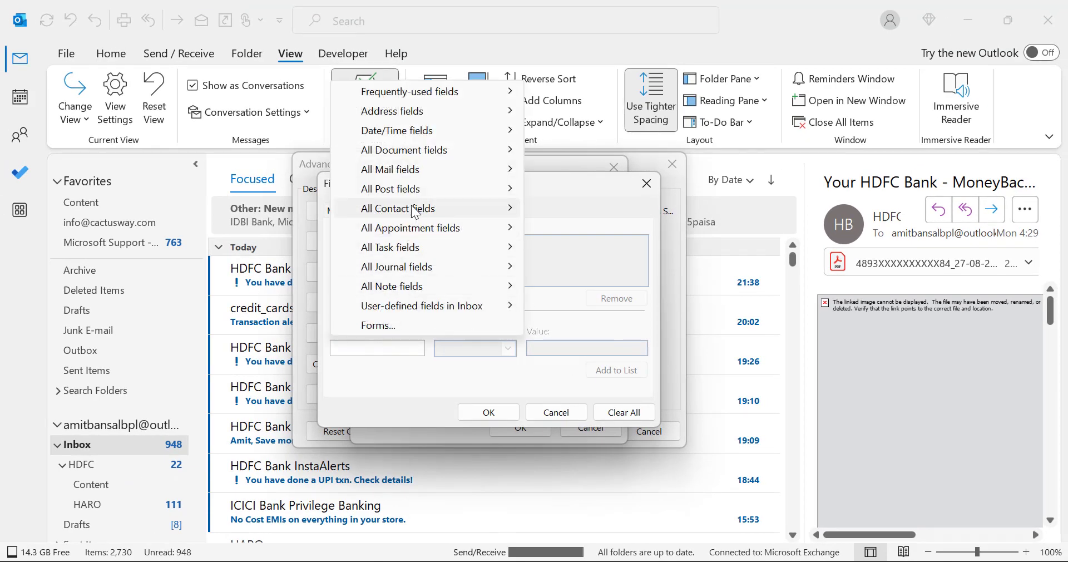
mouse_move(422, 103)
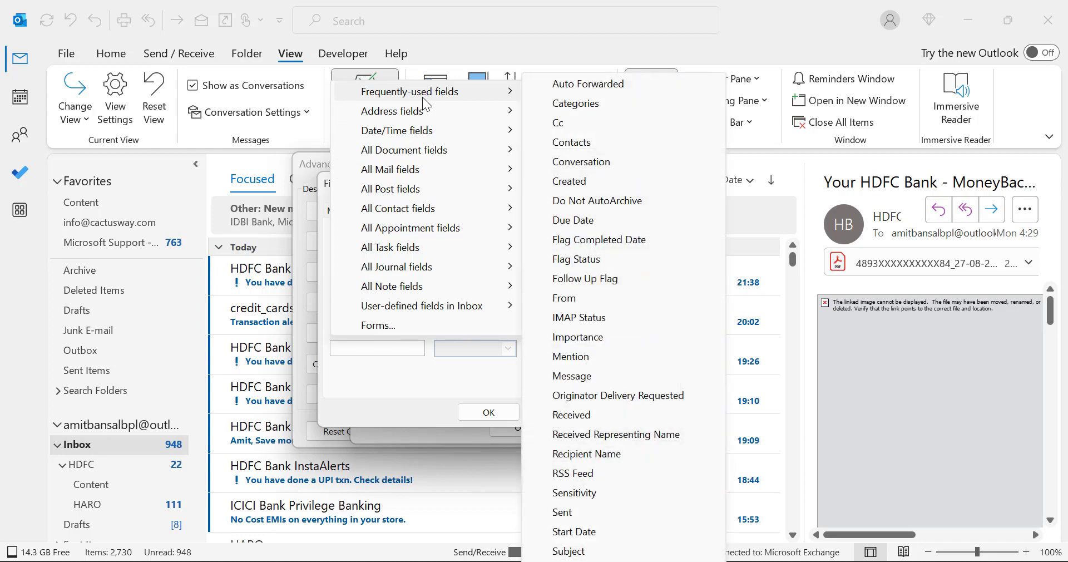
left_click(400, 381)
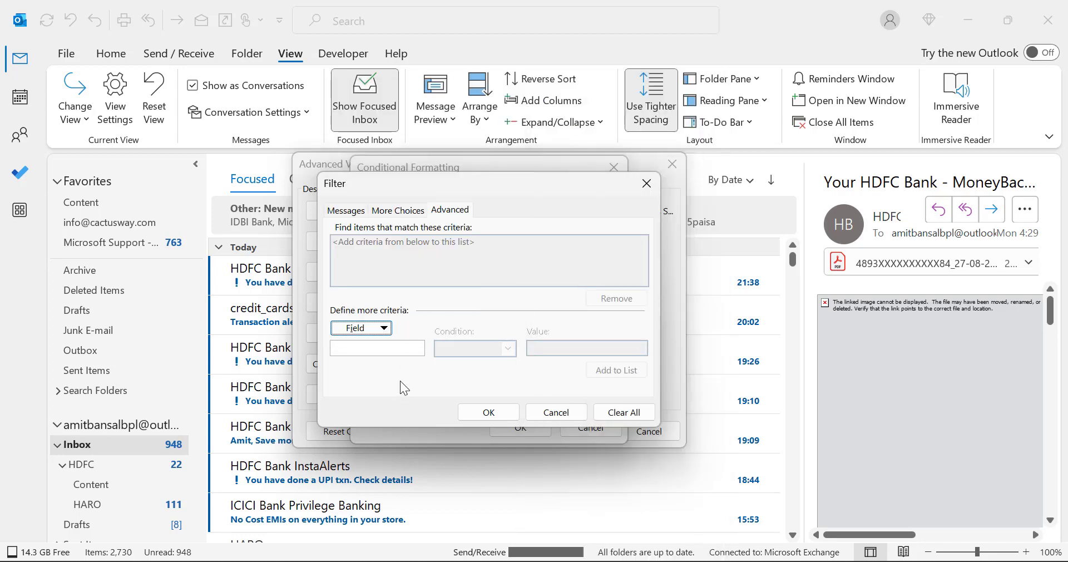
left_click(346, 210)
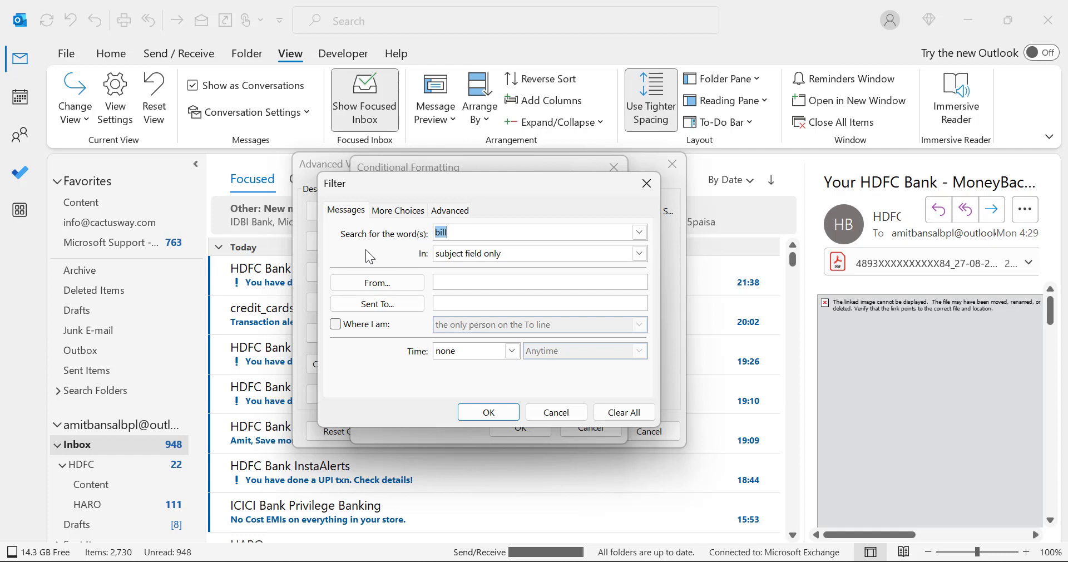
left_click(474, 229)
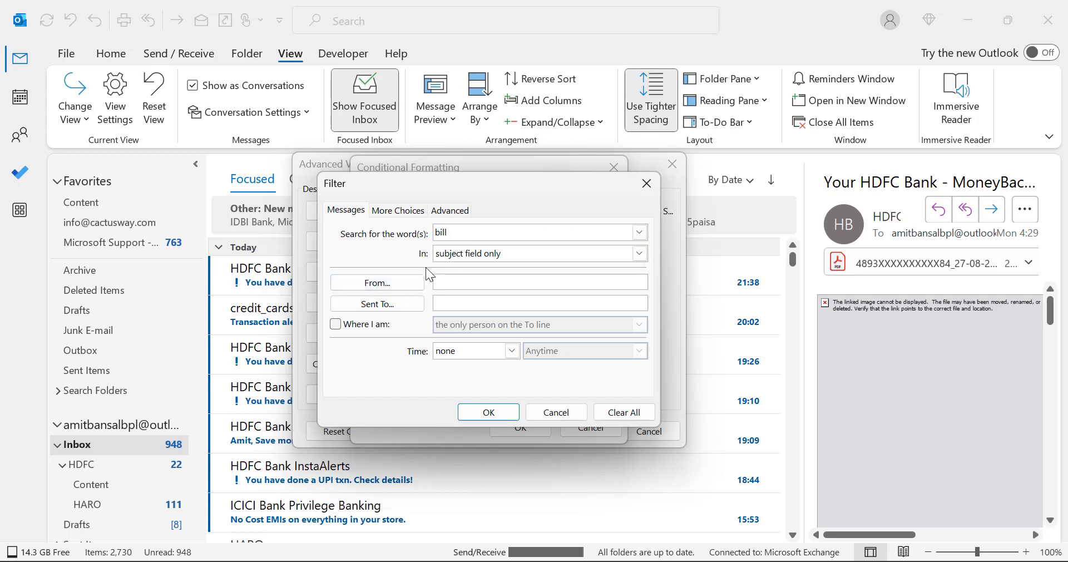
- Confirm the Filter, Conditional Formatting and Advanced View Settings dialogs, then check the inbox for red Bill messages
left_click(503, 414)
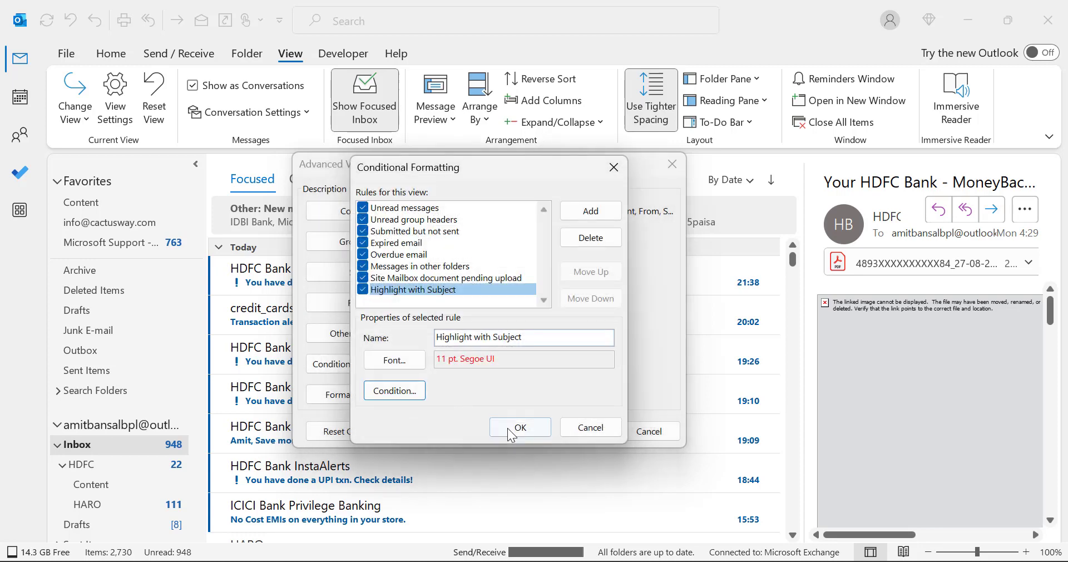
left_click(509, 428)
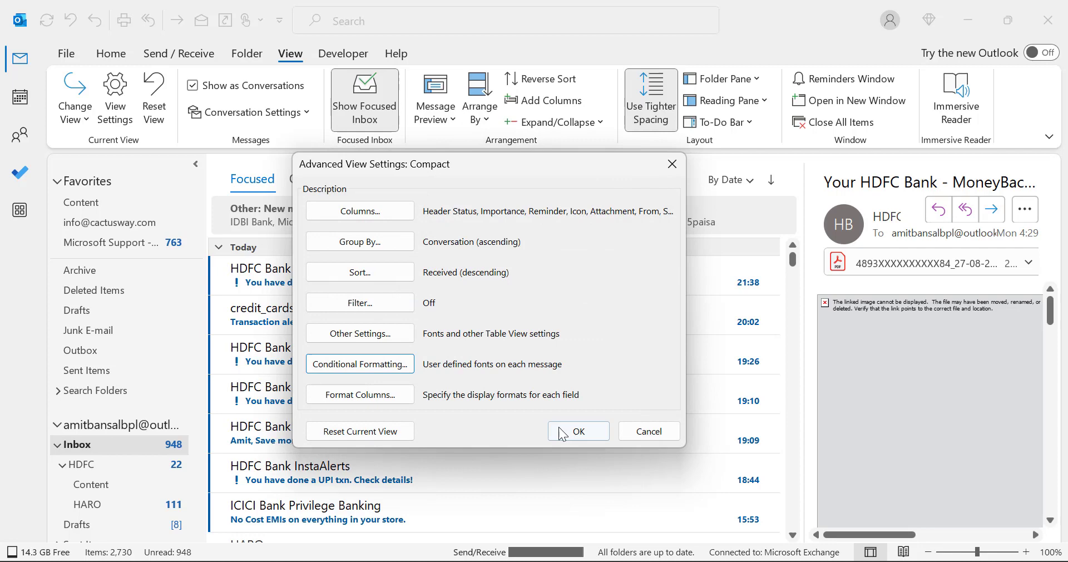
left_click(573, 433)
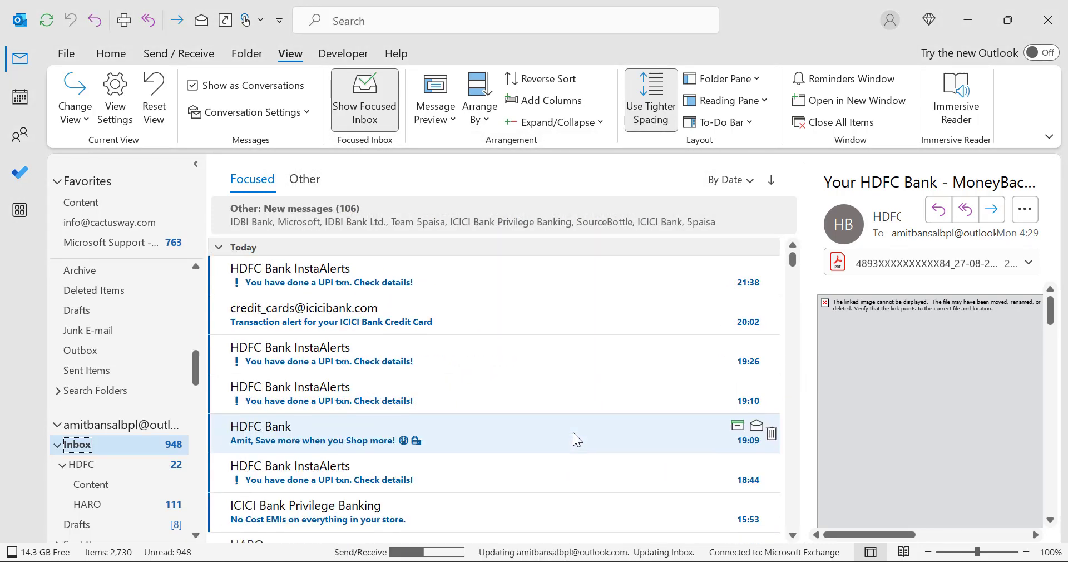
scroll(573, 431, "down", 10)
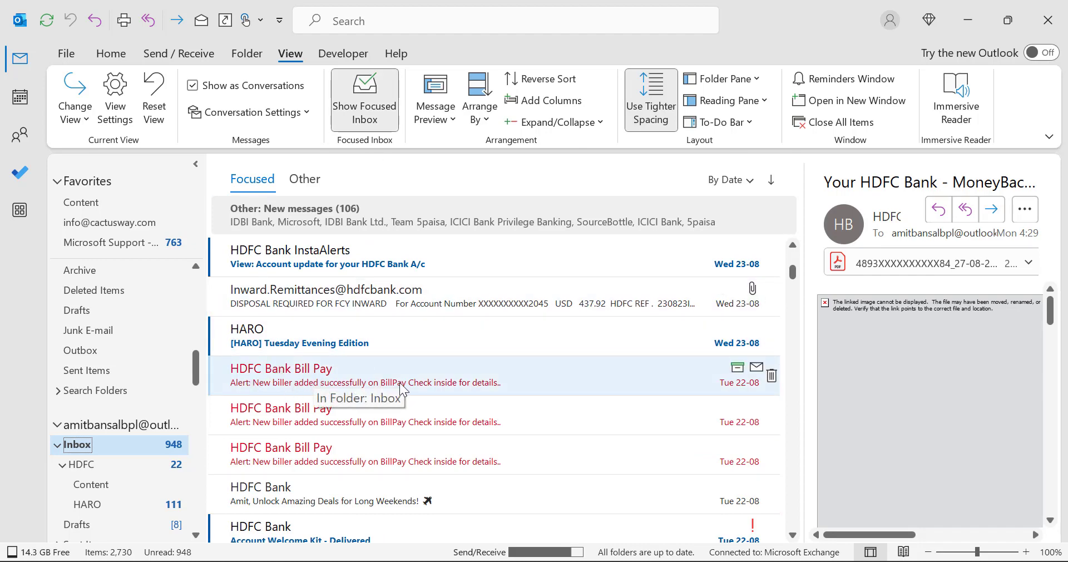
scroll(502, 348, "up", 5)
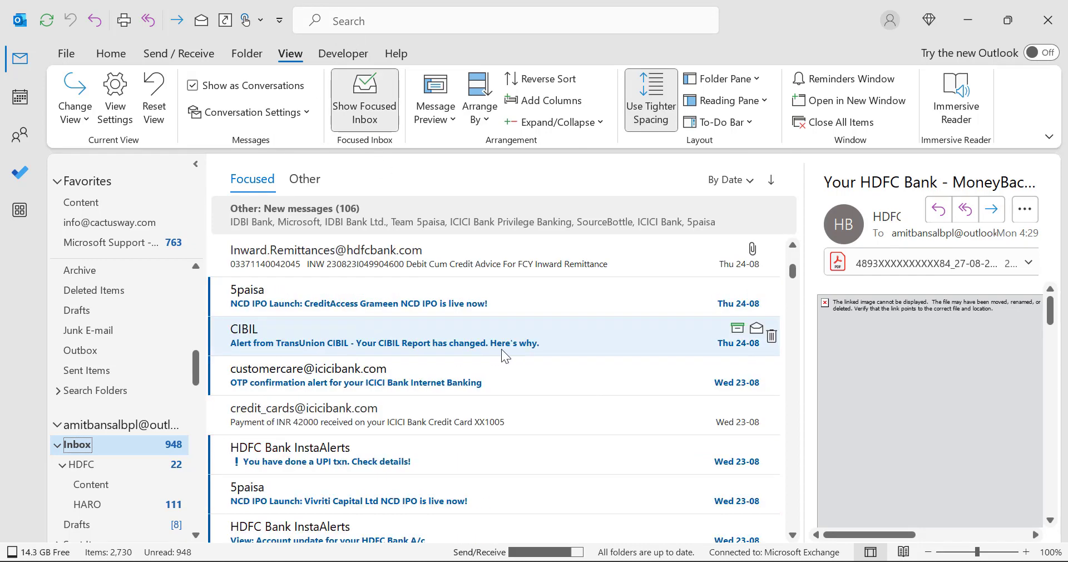
scroll(501, 348, "up", 10)
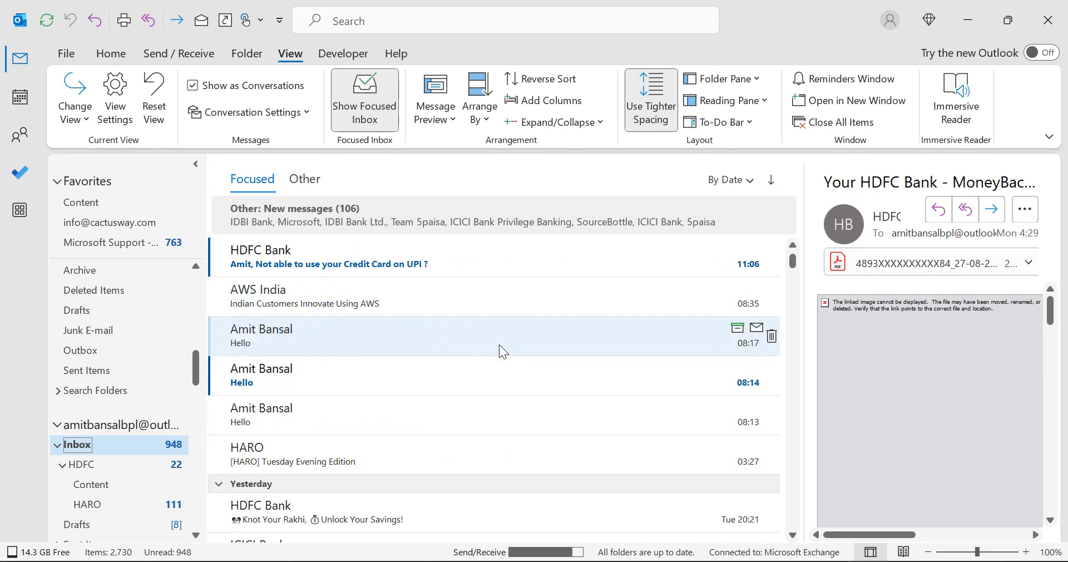
- Search the mailbox for 'bill' and scroll through the red HDFC Bank Bill Pay results
left_click(388, 25)
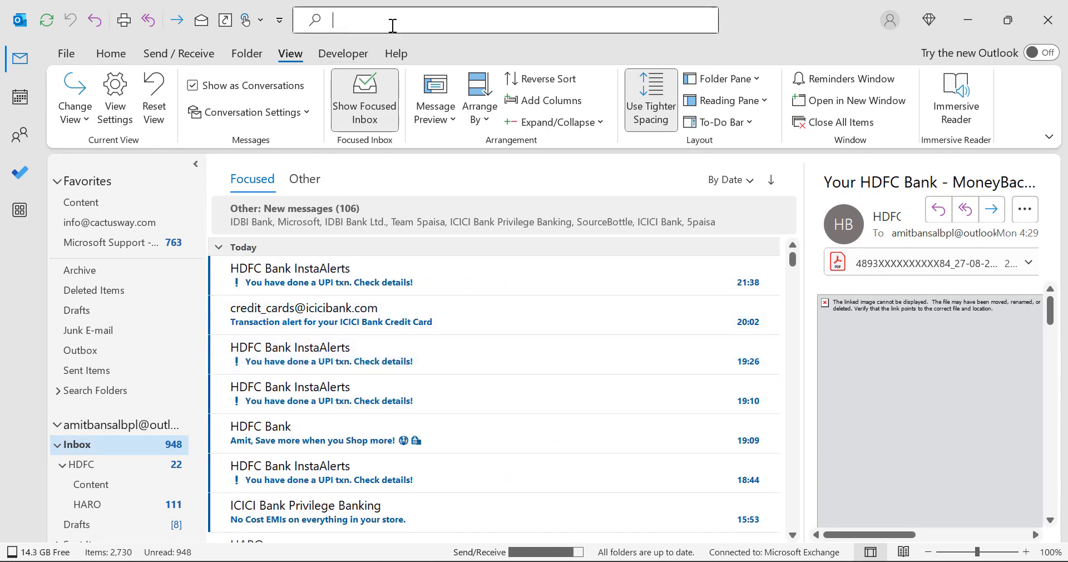
type("bill")
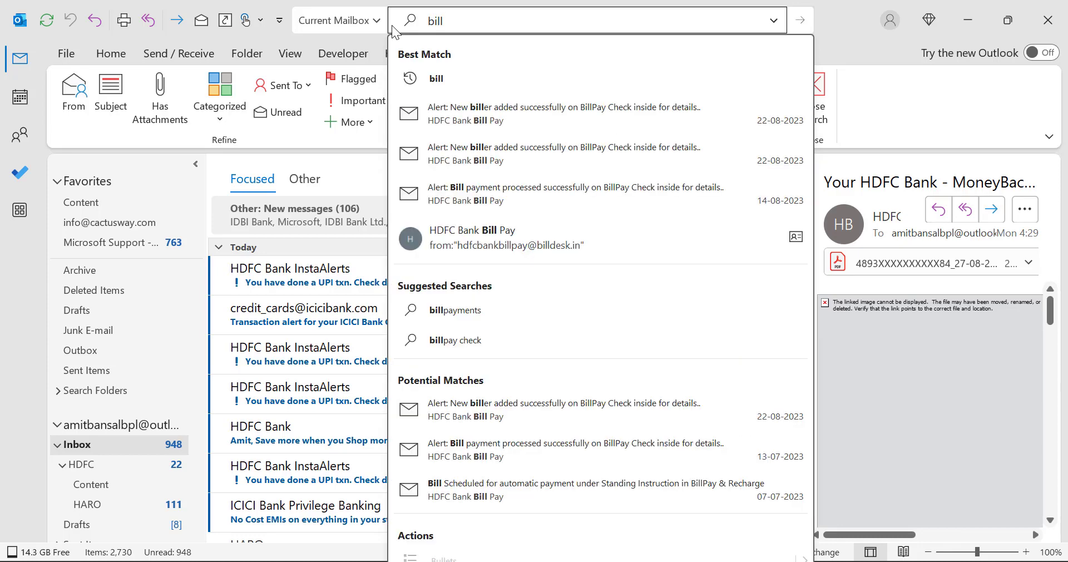
key("Return")
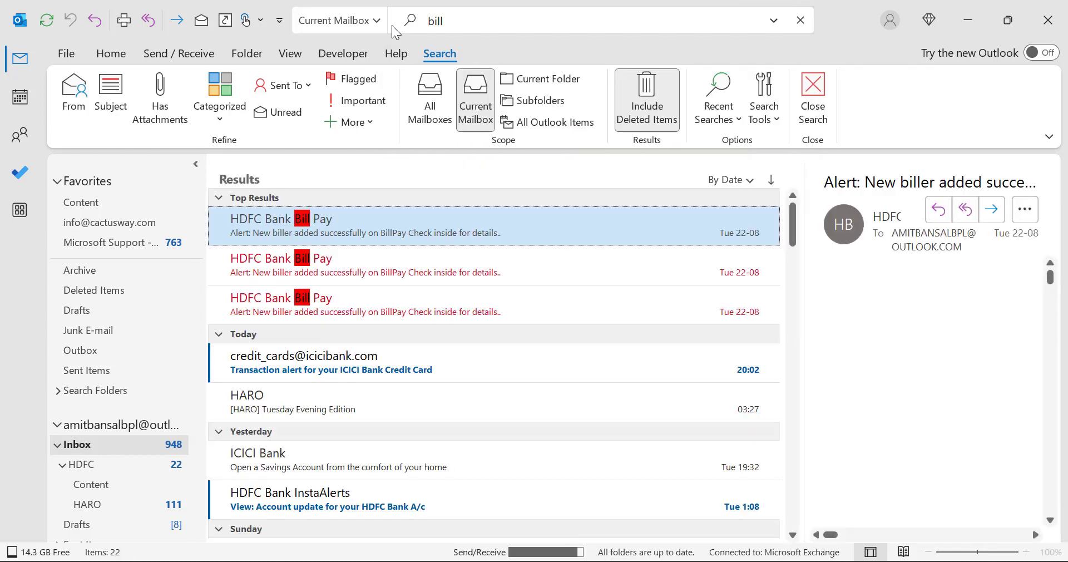
scroll(393, 298, "down", 3)
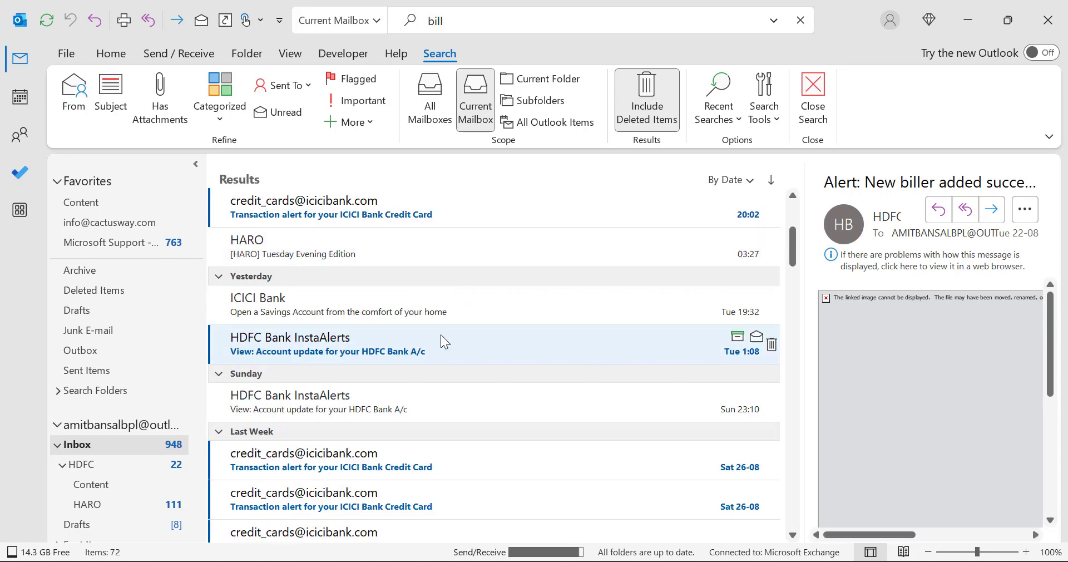
scroll(441, 335, "down", 10)
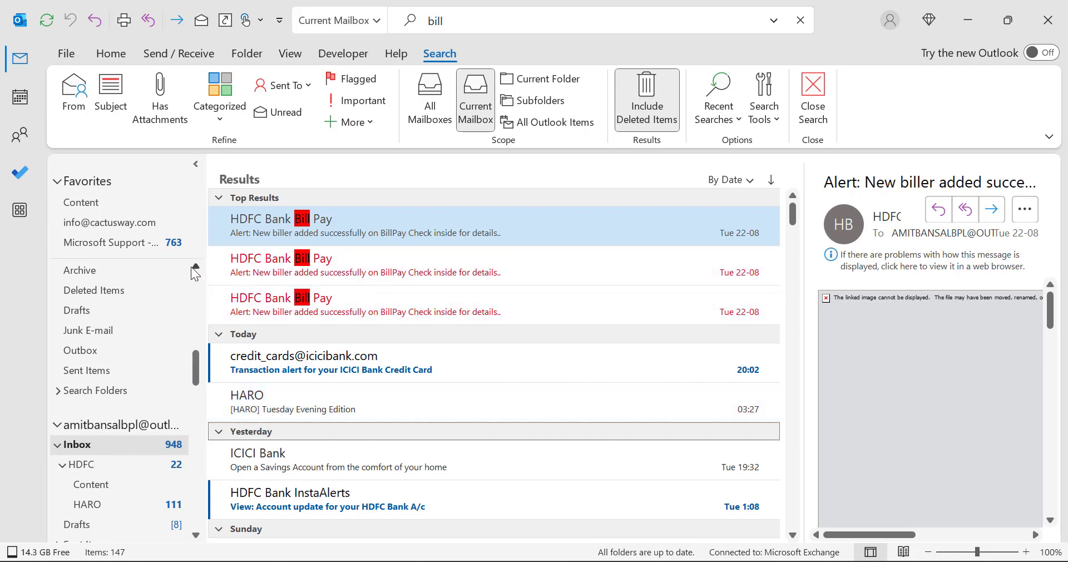
- Send a test email with subject 'bill' from a different account to your own Outlook address
left_click(111, 52)
left_click(72, 100)
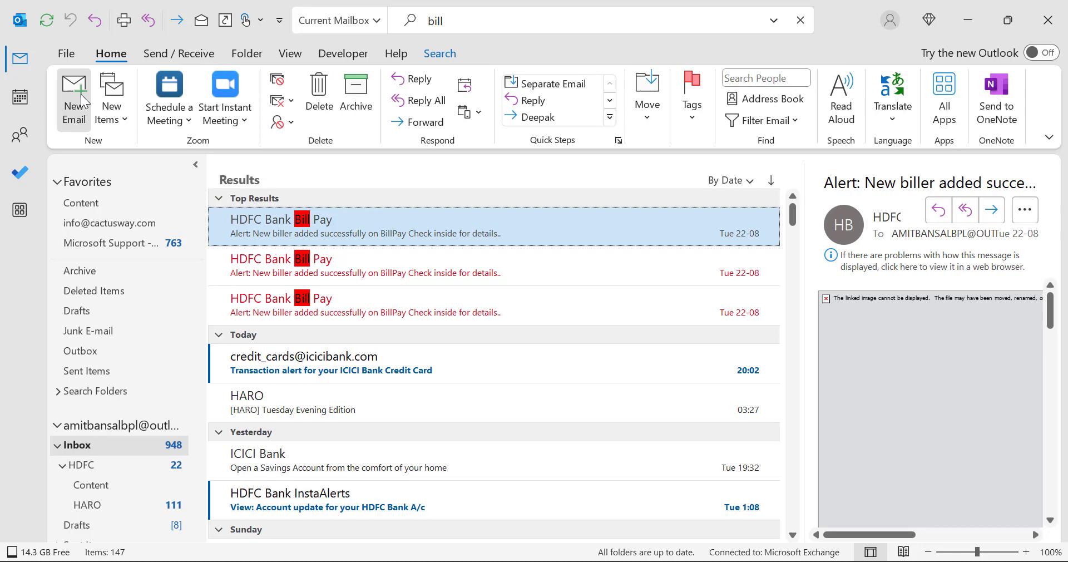
left_click(211, 192)
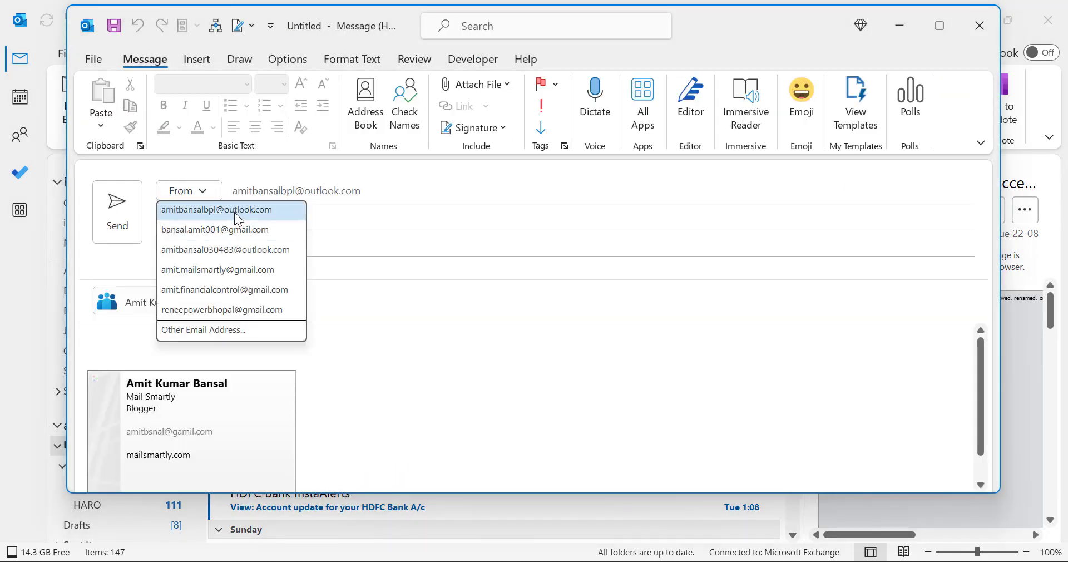
left_click(232, 230)
left_click(326, 214)
type("ami")
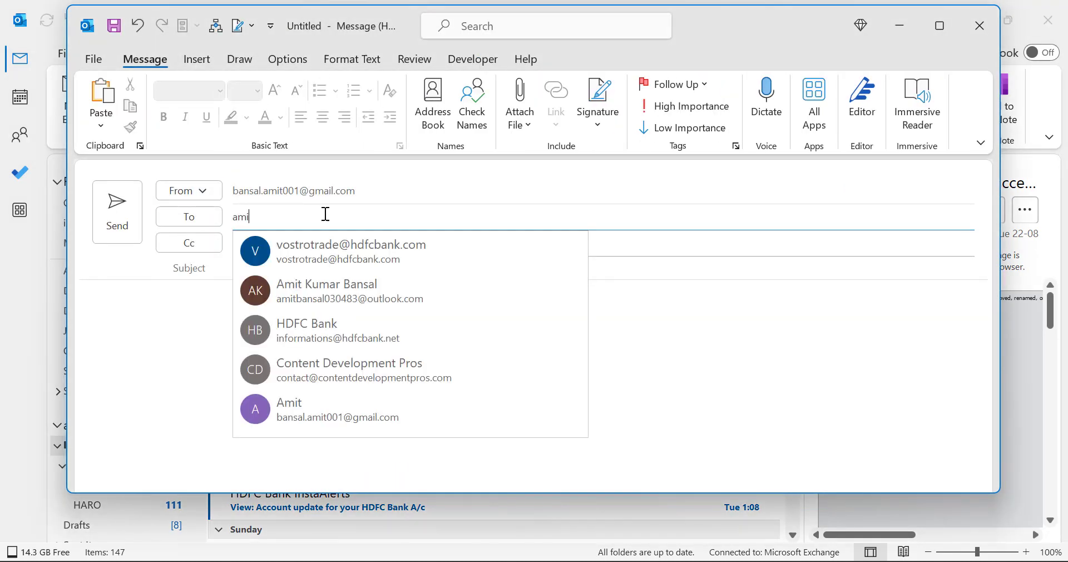
type("tba")
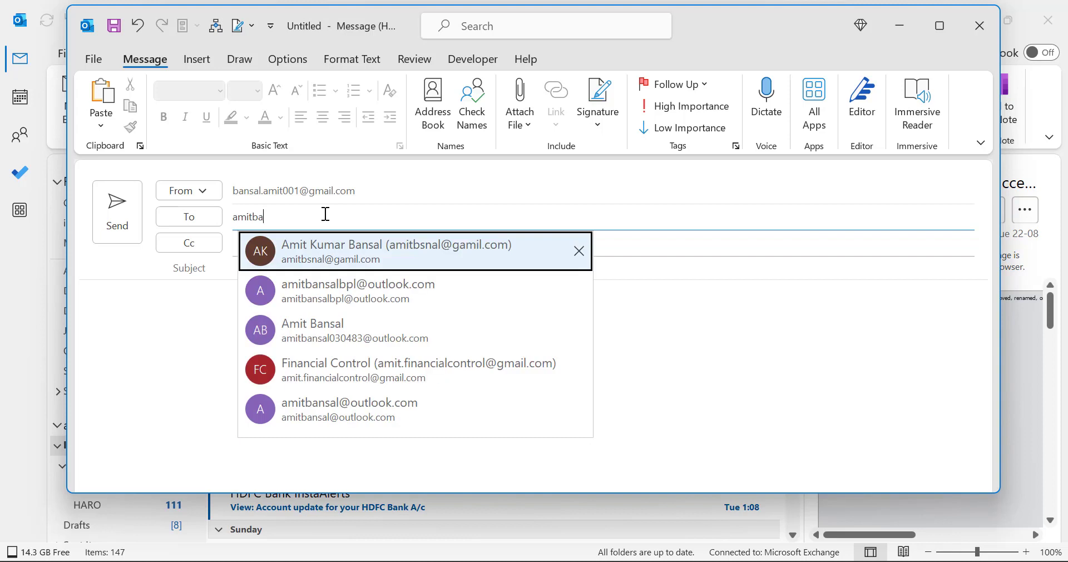
left_click(421, 299)
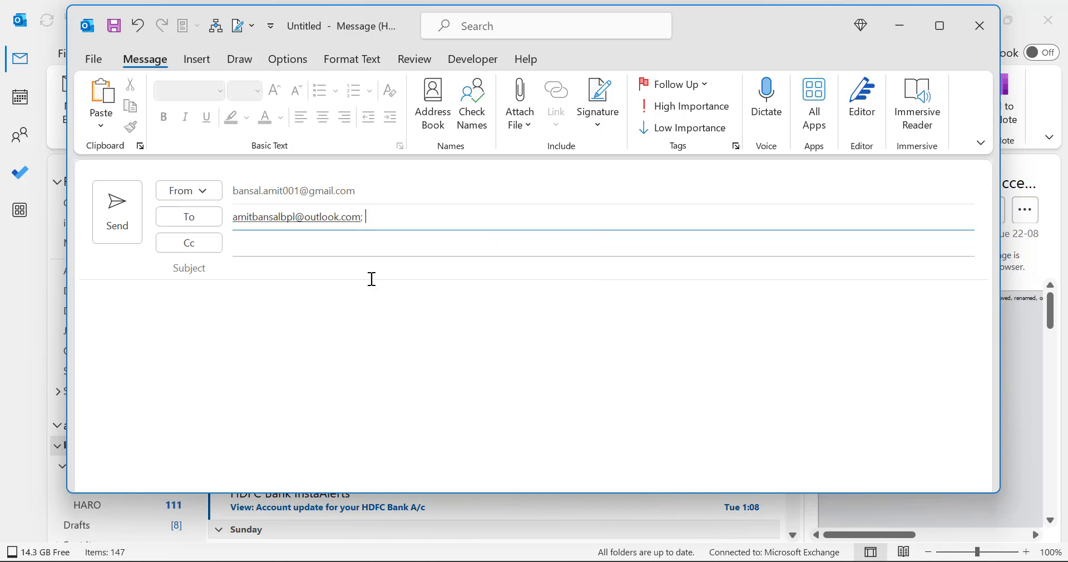
left_click(312, 271)
type("bill")
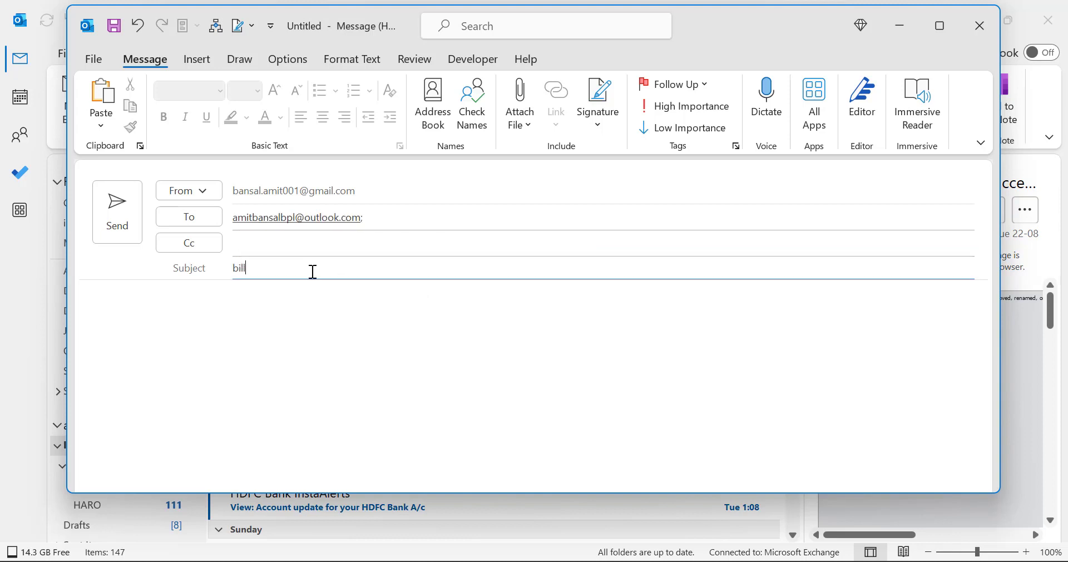
left_click(114, 223)
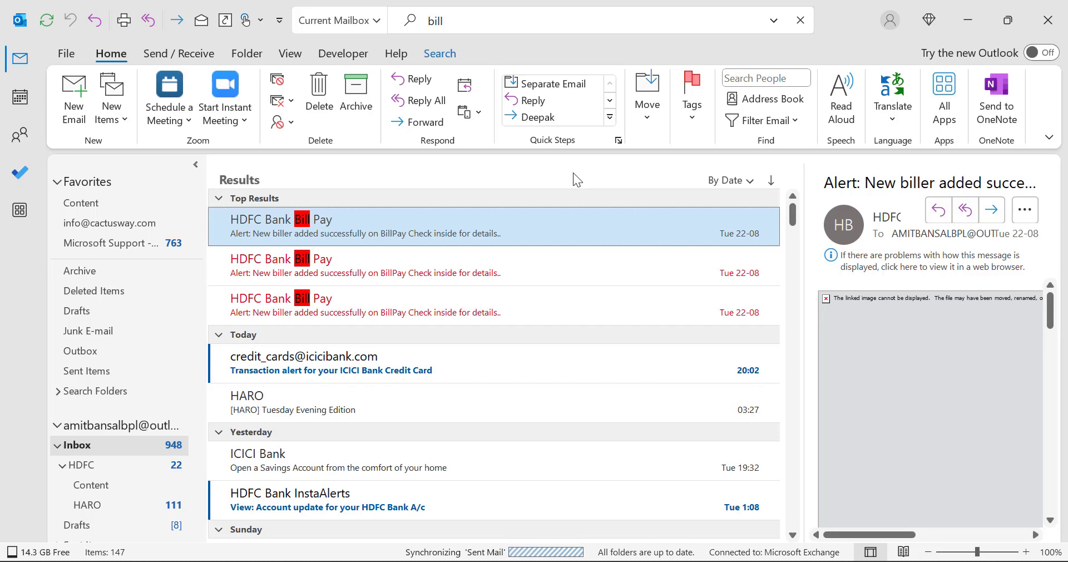
- Clear the 'bill' search to see the new red bill email atop the Focused Inbox
key("Escape")
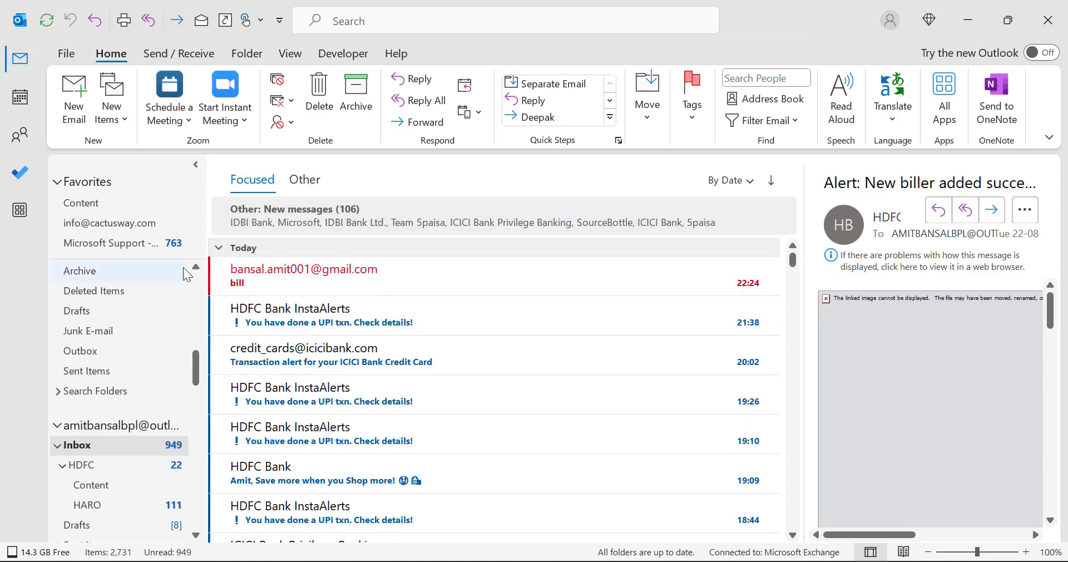